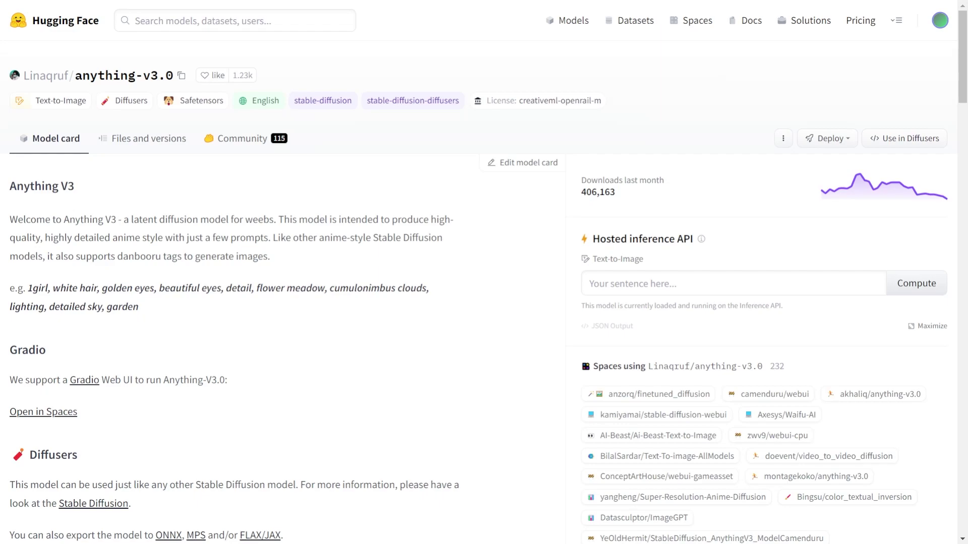
# Select the Anime Girl example prompt on the anything-v3.0 model card
pyautogui.scroll(-15, 442, 262)
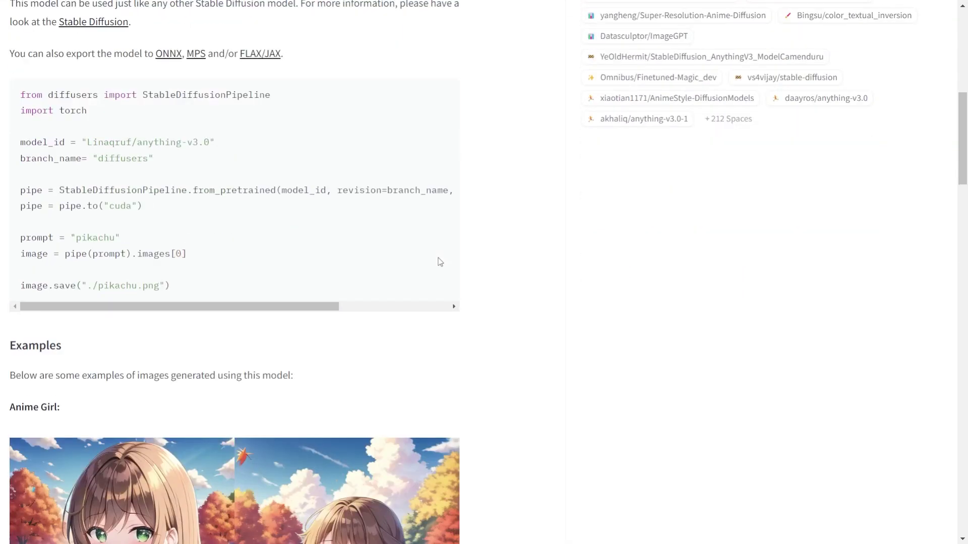
pyautogui.scroll(-10, 437, 258)
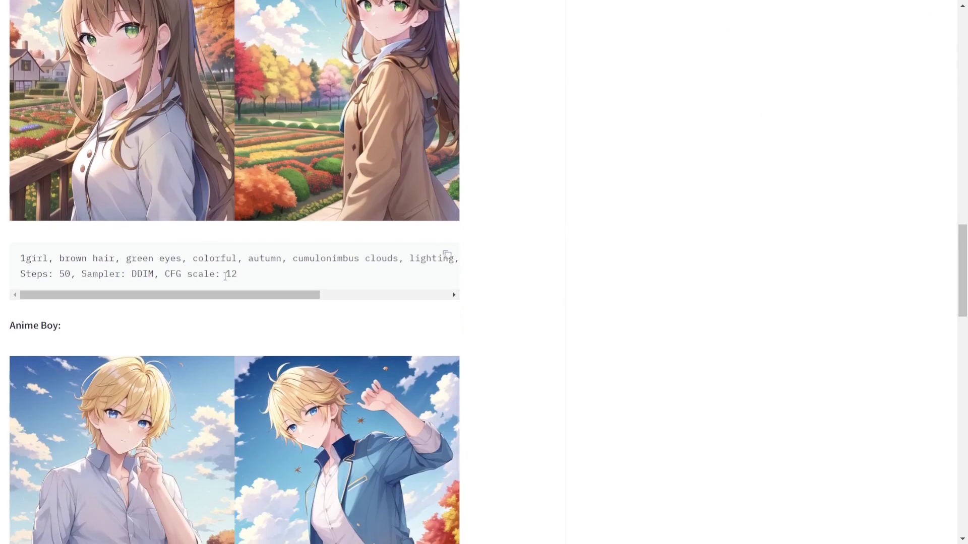
pyautogui.moveTo(20, 258); pyautogui.dragTo(255, 278)
pyautogui.click(298, 281)
pyautogui.scroll(-12, 477, 266)
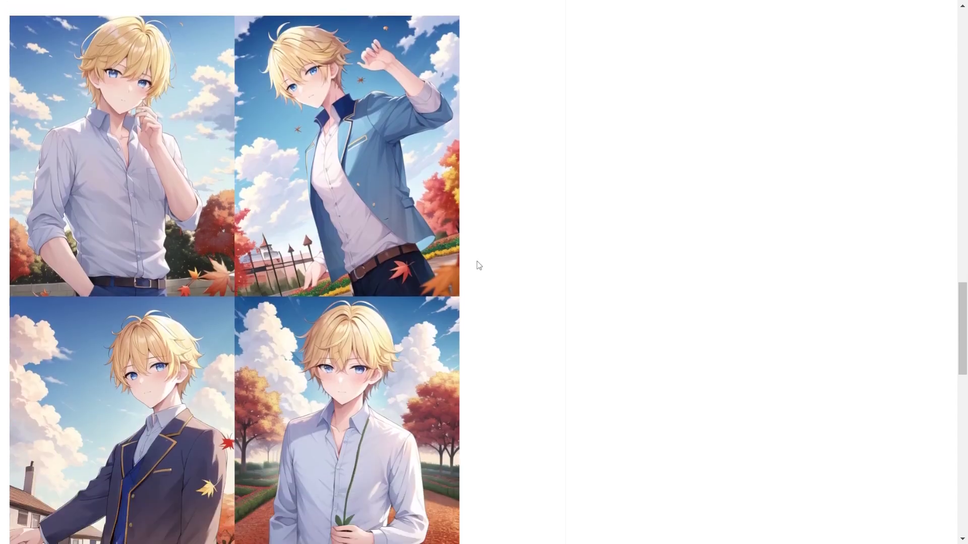
pyautogui.scroll(-1, 479, 266)
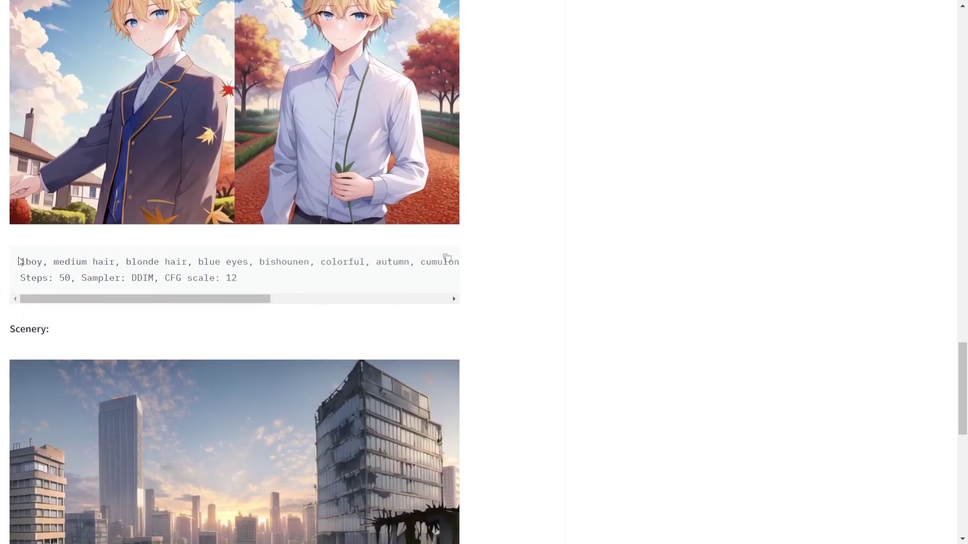
pyautogui.moveTo(20, 261); pyautogui.dragTo(236, 278)
pyautogui.click(570, 271)
pyautogui.scroll(-9, 570, 270)
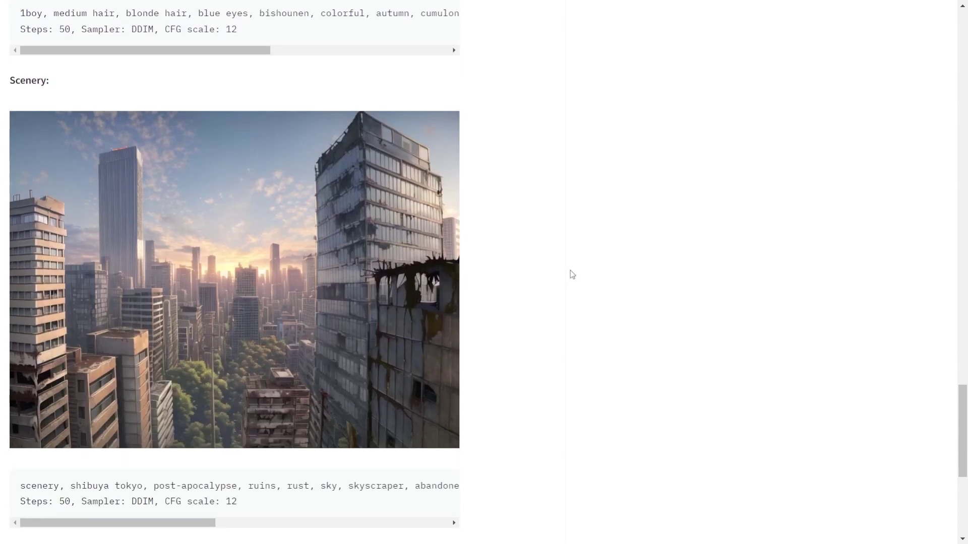
# Select the Scenery example prompt and look over the rest of the model card
pyautogui.moveTo(289, 317); pyautogui.dragTo(3, 276)
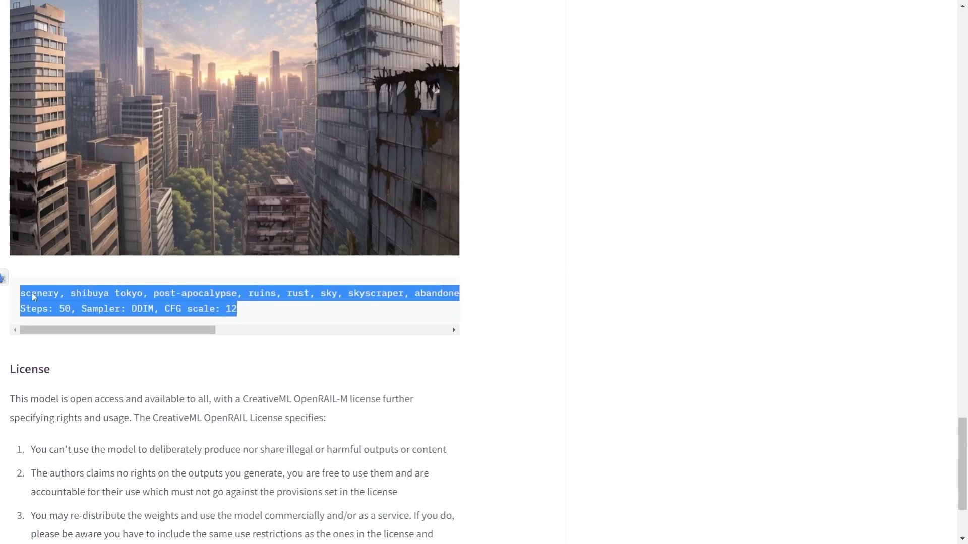
pyautogui.click(572, 311)
pyautogui.scroll(-3, 570, 308)
pyautogui.scroll(12, 570, 308)
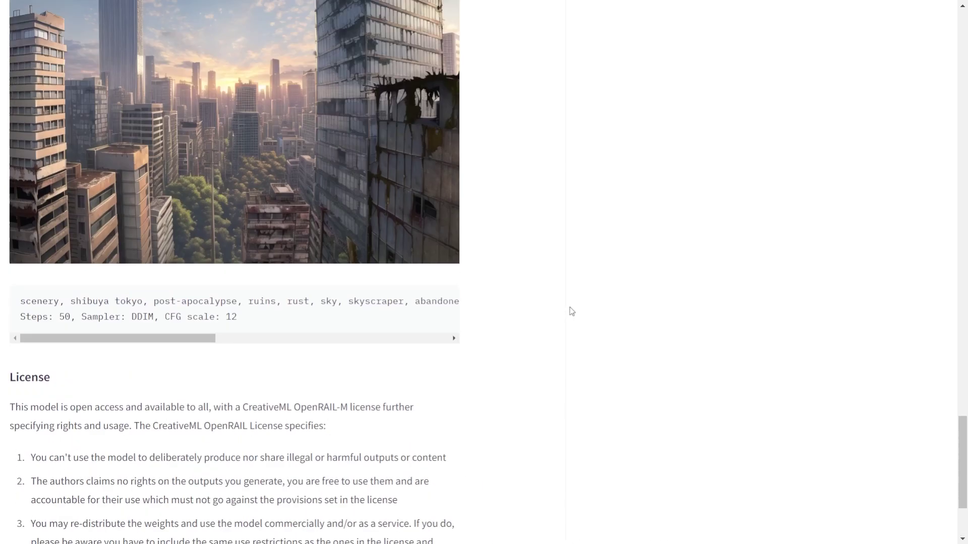
pyautogui.scroll(20, 570, 308)
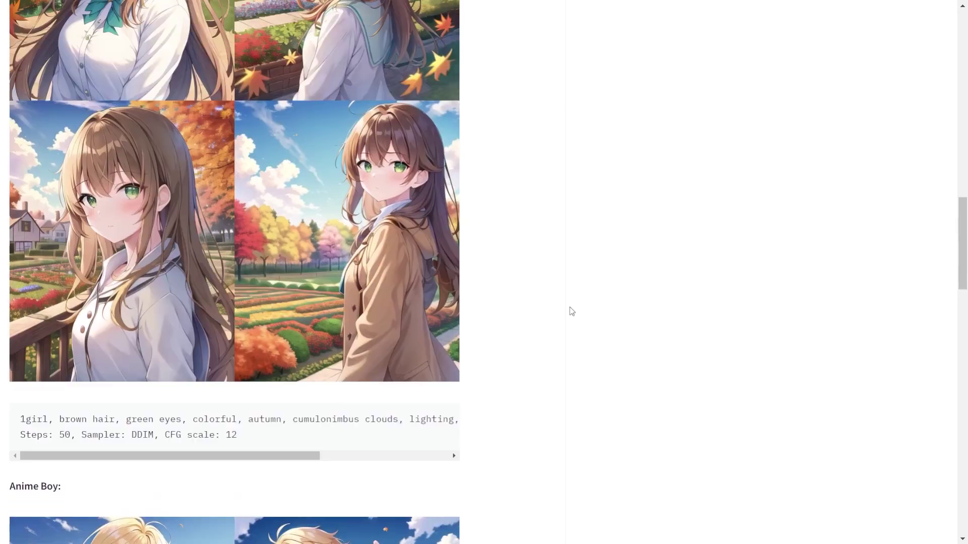
pyautogui.scroll(-1, 567, 310)
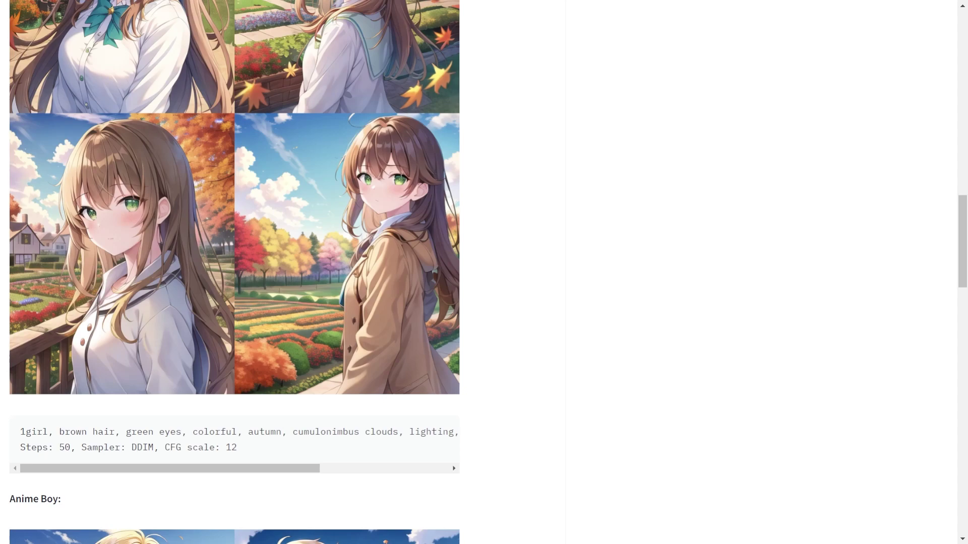
pyautogui.scroll(20, 398, 180)
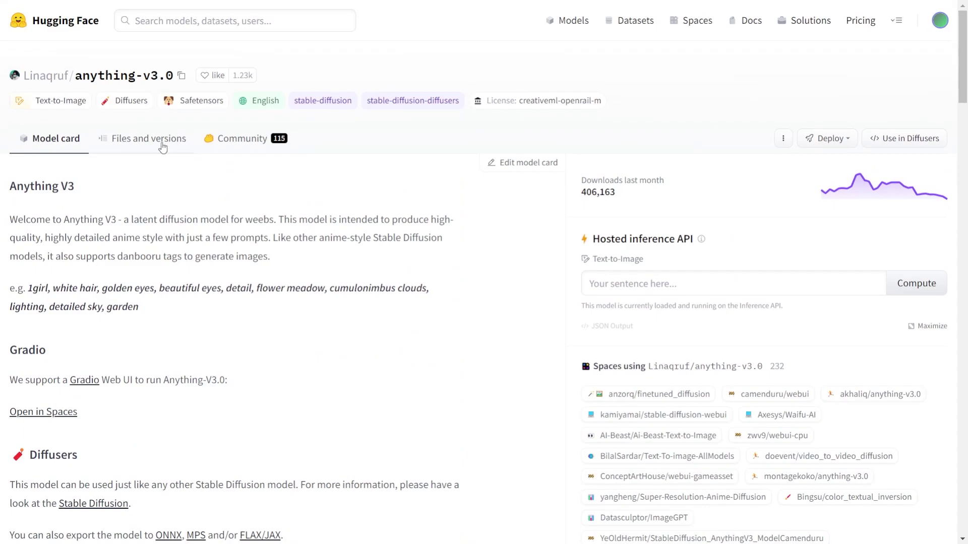
# In Files and versions, highlight the Anything-V3.0-pruned.ckpt file name
pyautogui.click(162, 146)
pyautogui.scroll(-5, 454, 216)
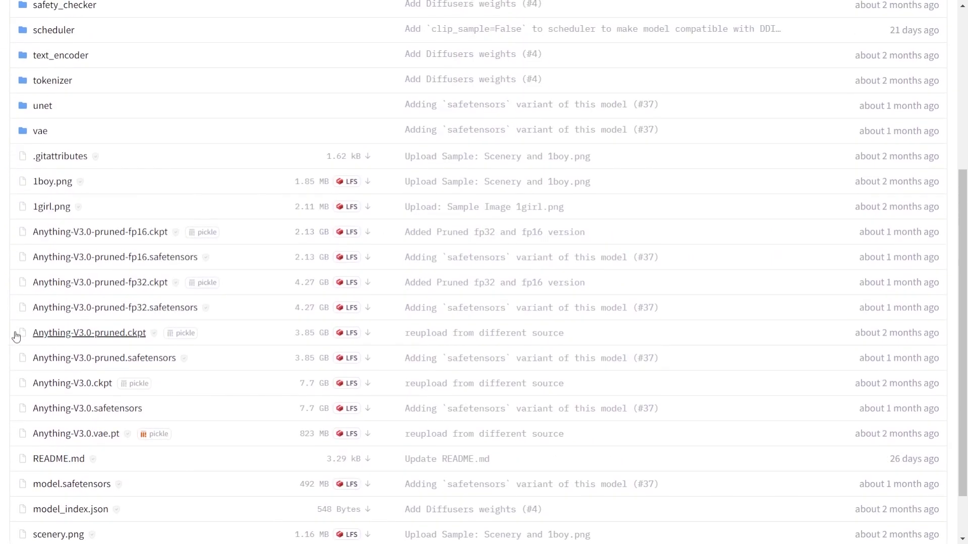
pyautogui.moveTo(14, 334); pyautogui.dragTo(254, 341)
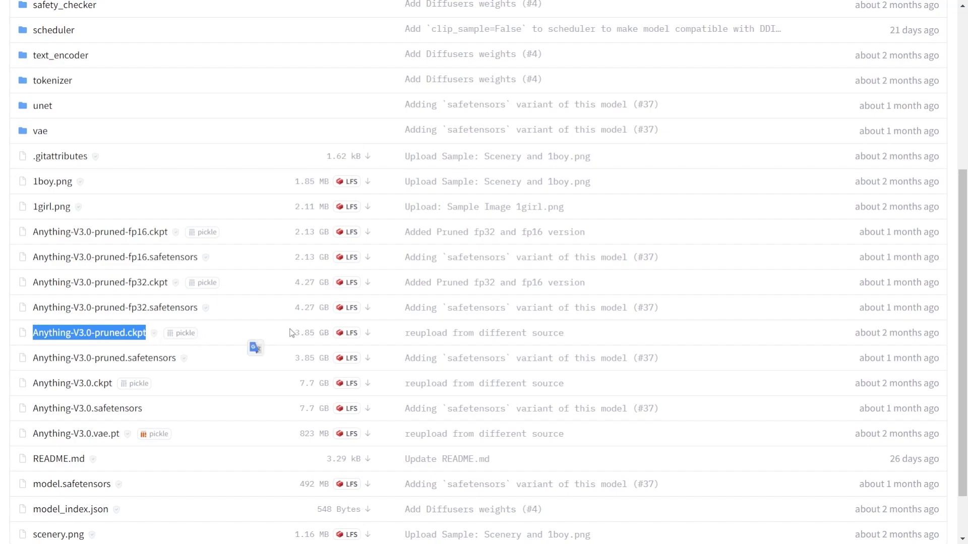
pyautogui.click(5, 315)
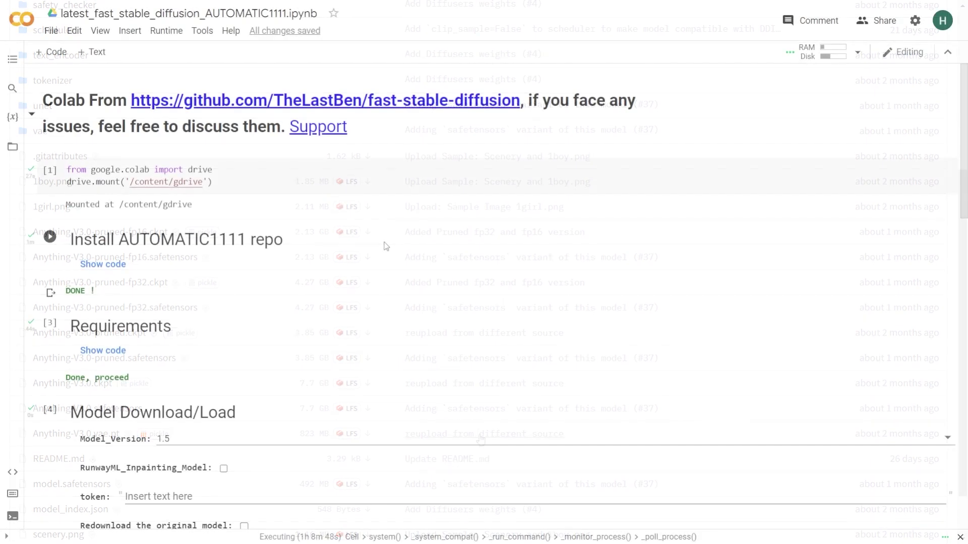
# Confirm Path_to_CKPT reads /content/gdrive/MyDrive/Anything-V3.0-pruned.ckpt in the Model Download/Load cell
pyautogui.scroll(-6, 387, 244)
pyautogui.scroll(1, 389, 241)
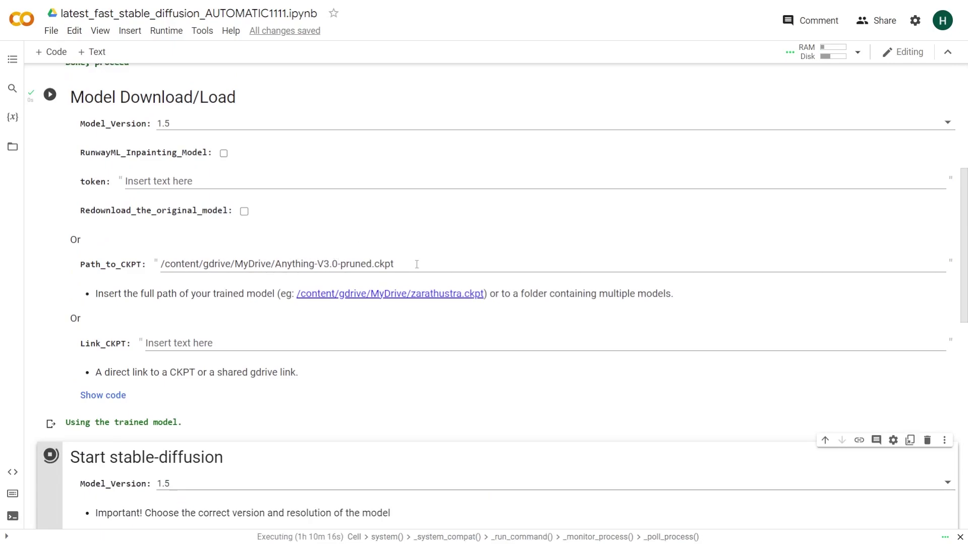
pyautogui.tripleClick(403, 257)
pyautogui.click(401, 260)
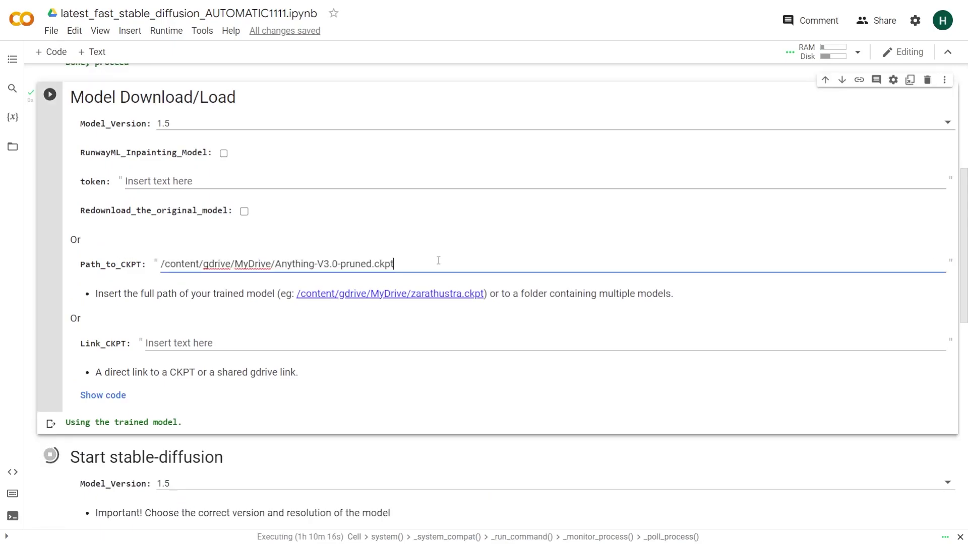
pyautogui.scroll(1, 302, 282)
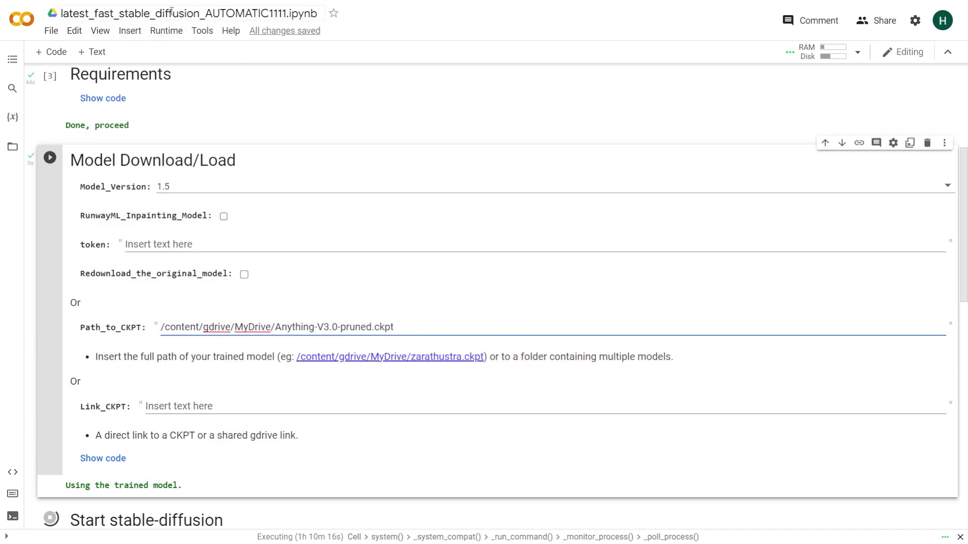
pyautogui.click(338, 199)
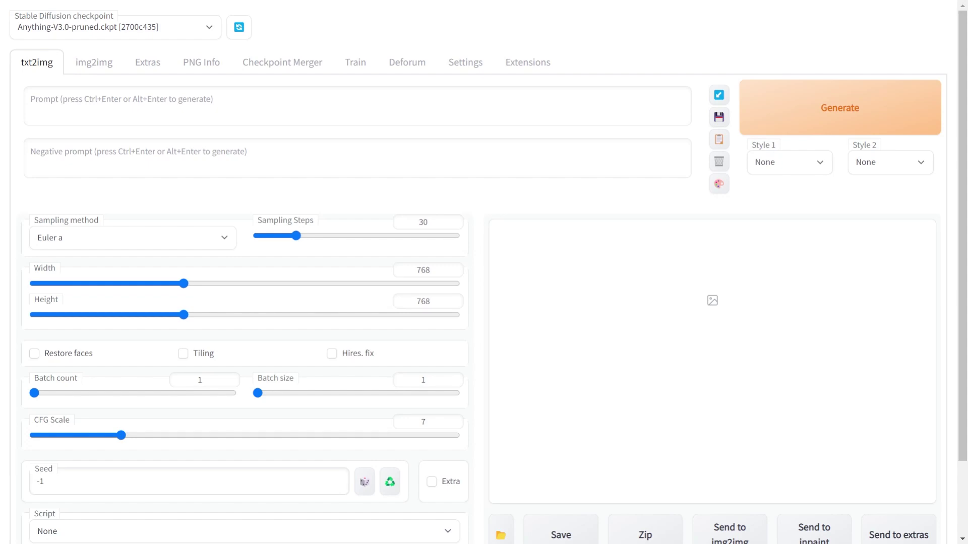
# Paste the brown-haired, green-eyed autumn-garden girl example prompt into the txt2img Prompt box
pyautogui.click(50, 118)
pyautogui.write('1girl, brown hair, green eyes, colorful, autumn, cumulonimbus clouds, lighting, blue sky, falling leaves, garden')
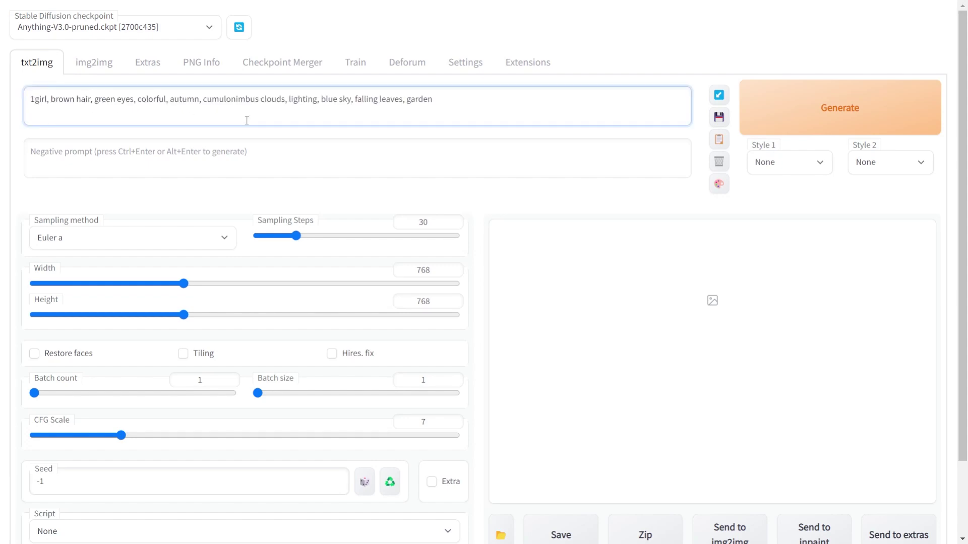
pyautogui.press('BackSpace')
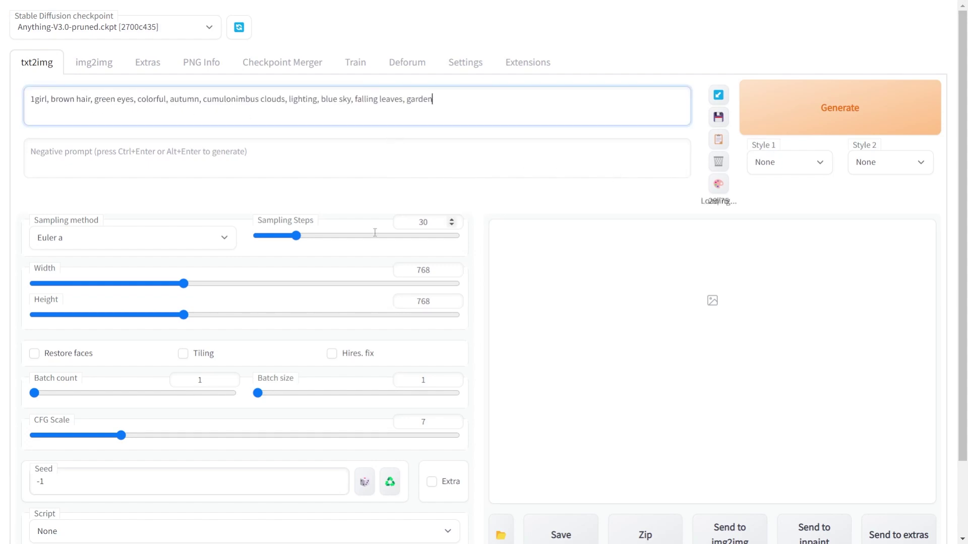
# Generate the 768×768 image and view it as a large preview
pyautogui.click(860, 96)
pyautogui.scroll(-1, 636, 223)
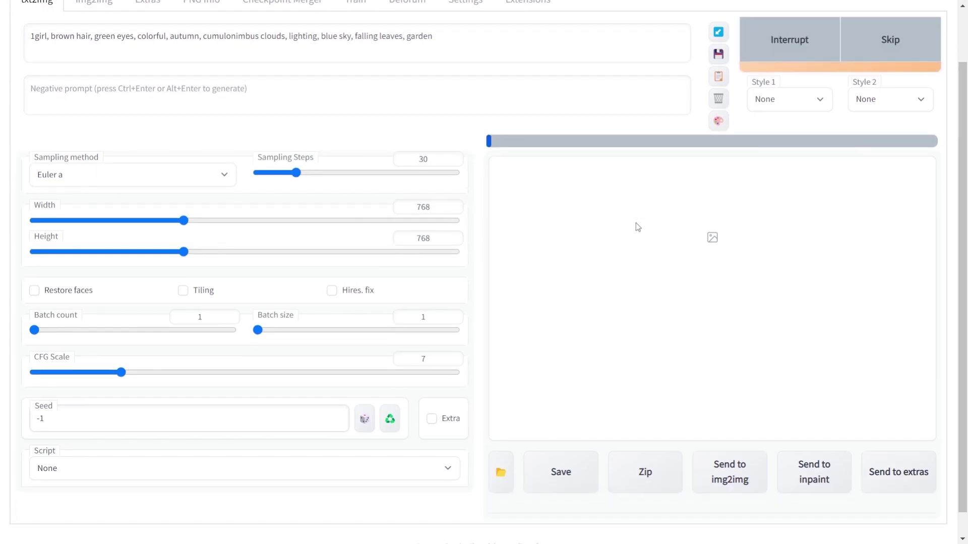
pyautogui.scroll(1, 630, 224)
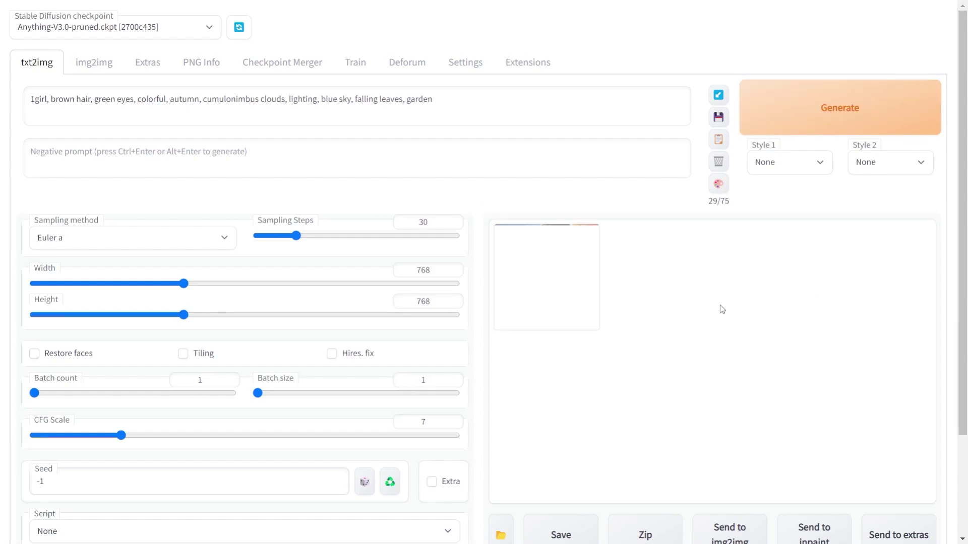
pyautogui.click(595, 296)
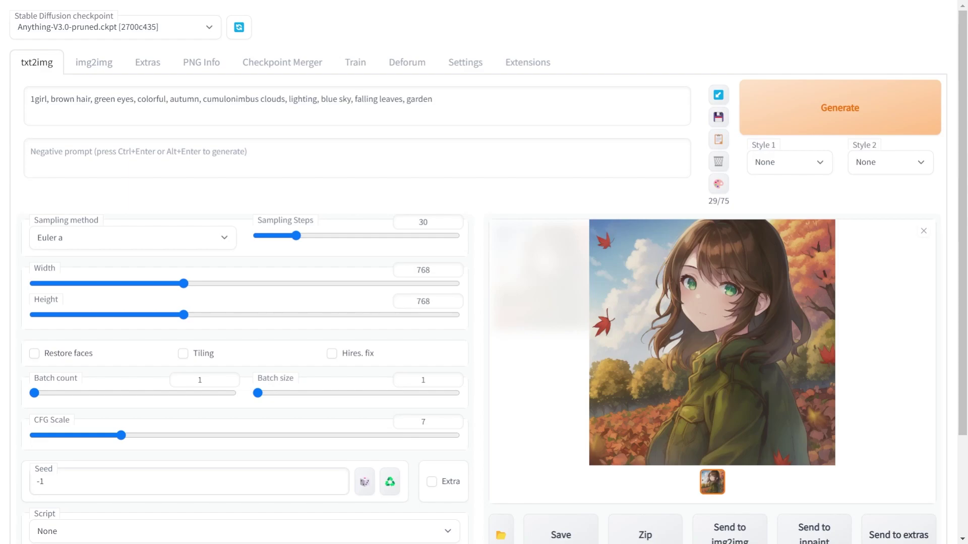
# Replace the prompt with the blond anime boy example and generate it
pyautogui.click(100, 116)
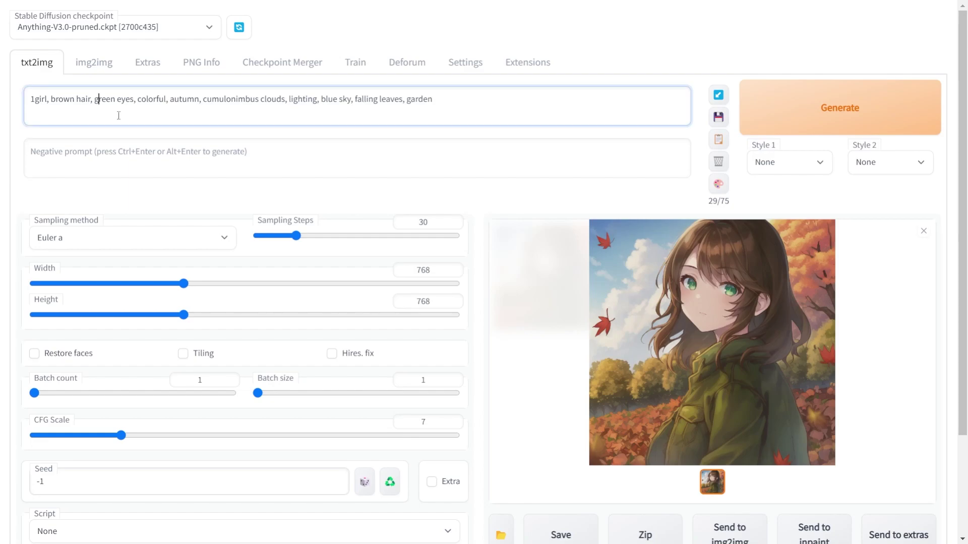
pyautogui.moveTo(477, 101); pyautogui.dragTo(37, 81)
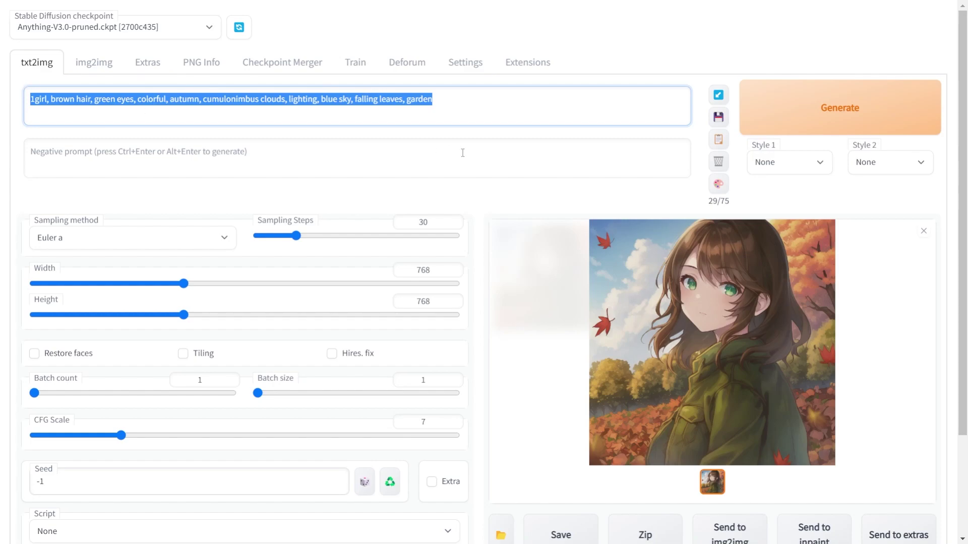
pyautogui.write('1boy, medium hair, blonde hair, blue eyes, bishounen, colorful, autumn, cumulonimbus clouds, lighting, blue sky, falling leaves, garden')
pyautogui.click(788, 126)
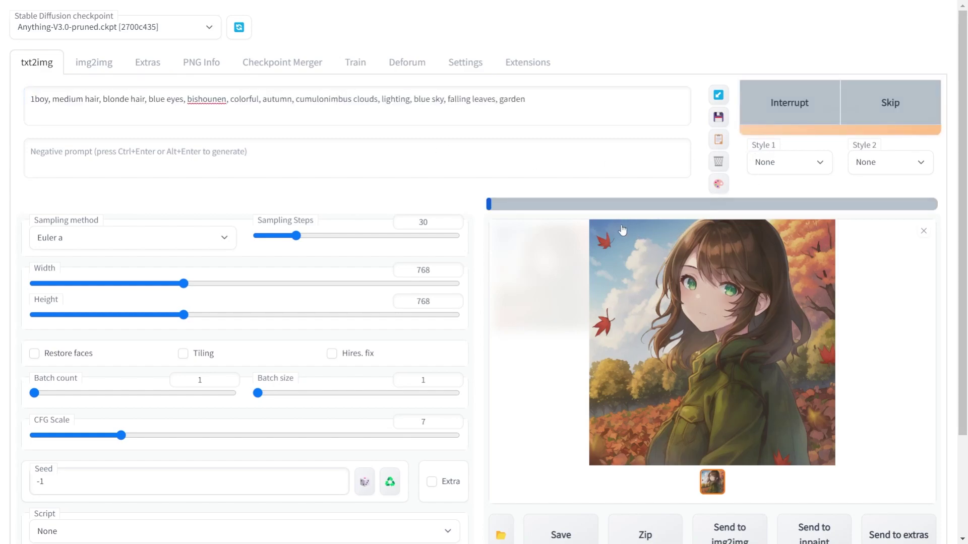
# Replace the prompt with the Shibuya scenery example and generate it
pyautogui.click(76, 100)
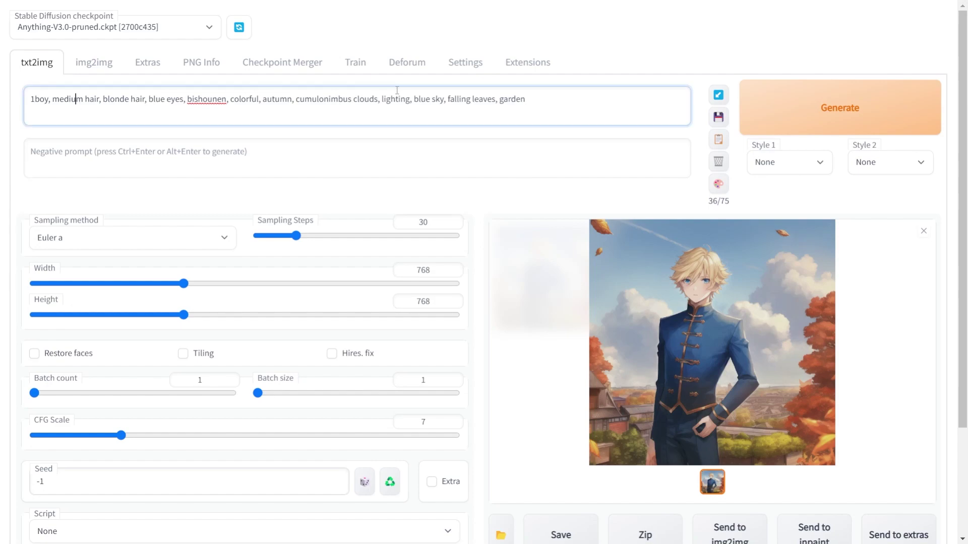
pyautogui.moveTo(530, 94); pyautogui.dragTo(3, 86)
pyautogui.write('scenery, shibuya tokyo, post-apocalypse, ruins, rust, sky, skyscraper, abandoned, blue sky, broken window, building, cloud, crane machine, outdoors, overgrown, pillar, sunset')
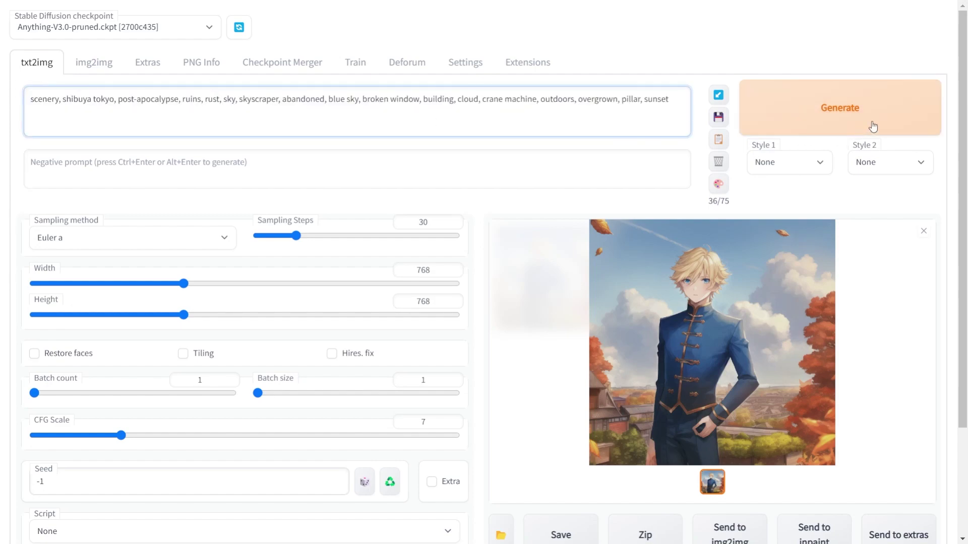
pyautogui.press('BackSpace')
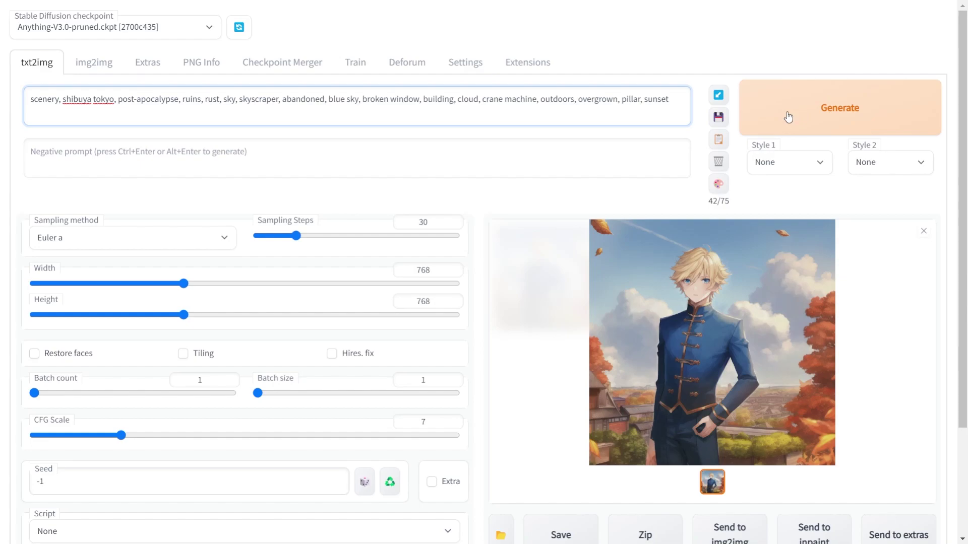
pyautogui.click(788, 117)
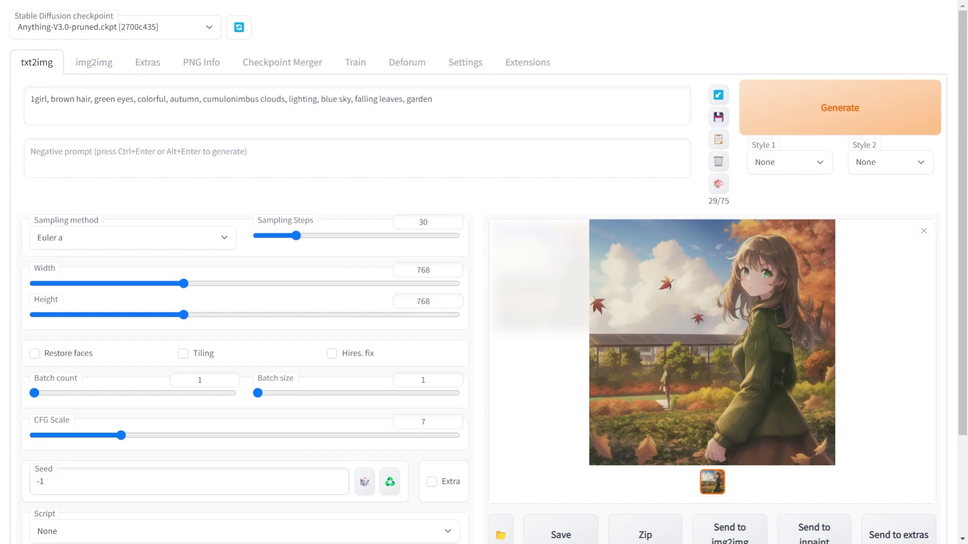
# Change 'brown' to 'blond', 'leaves' to 'snow' and 'autumn' to 'winter', then generate
pyautogui.moveTo(51, 98); pyautogui.dragTo(76, 98)
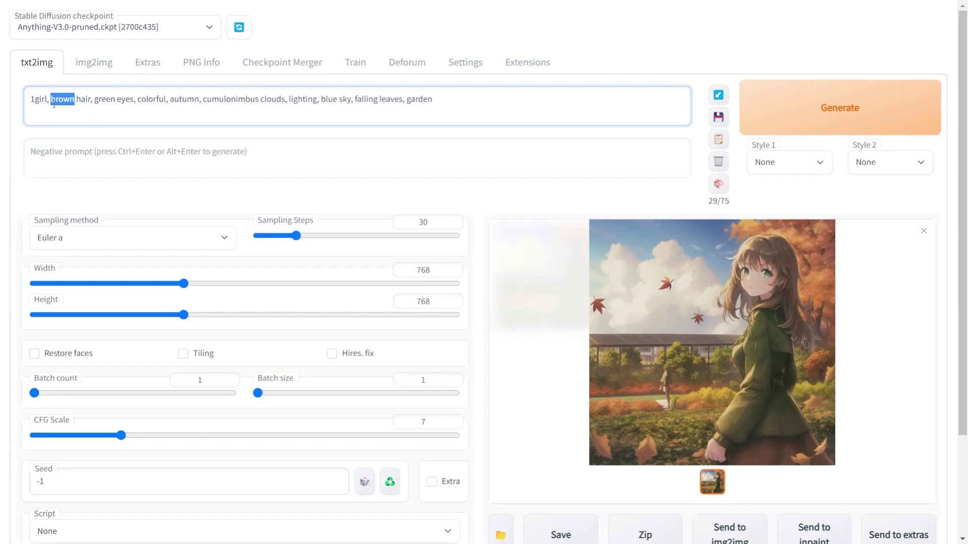
pyautogui.write('blon')
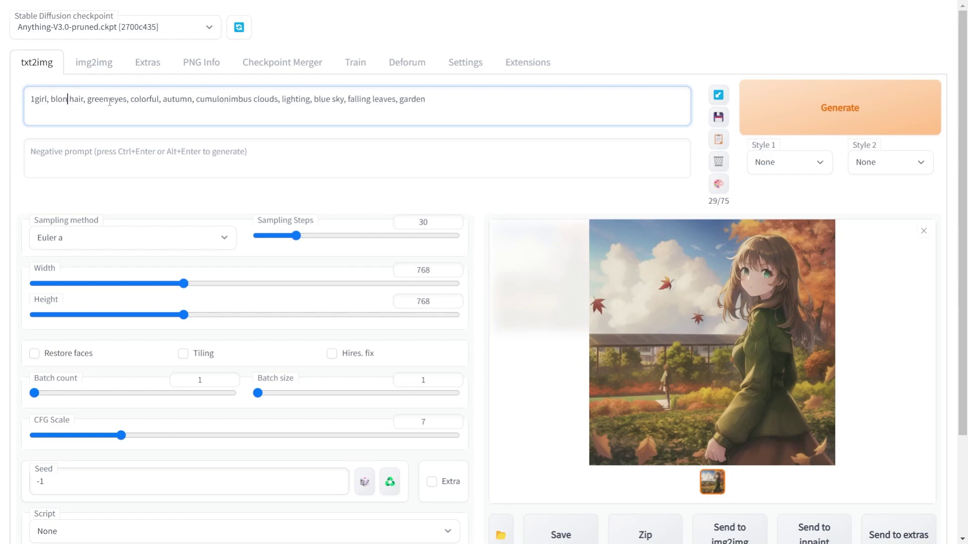
pyautogui.write('d')
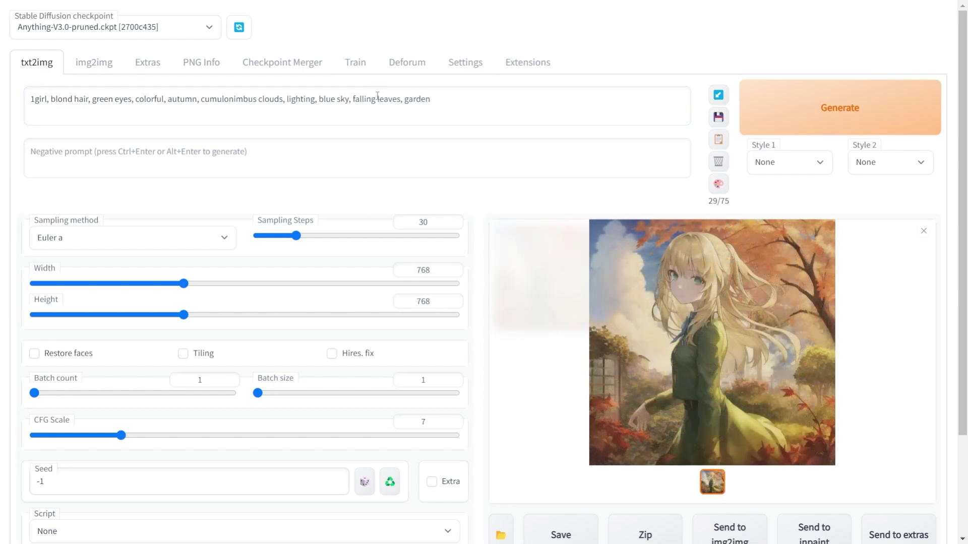
pyautogui.moveTo(376, 99); pyautogui.dragTo(400, 99)
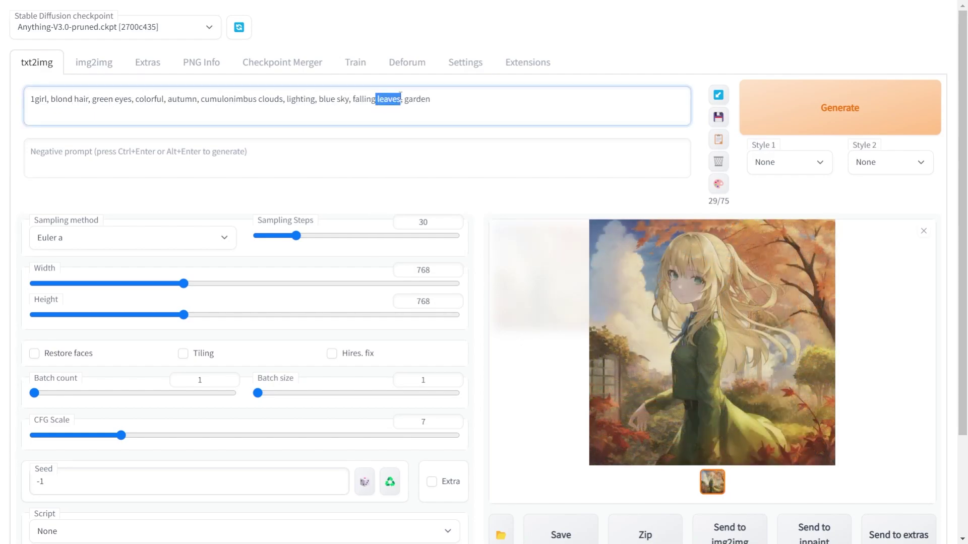
pyautogui.click(401, 98)
pyautogui.press('BackSpace')
pyautogui.press('BackSpace')
pyautogui.press('BackSpace')
pyautogui.press('BackSpace')
pyautogui.press('BackSpace')
pyautogui.press('BackSpace')
pyautogui.write('snow')
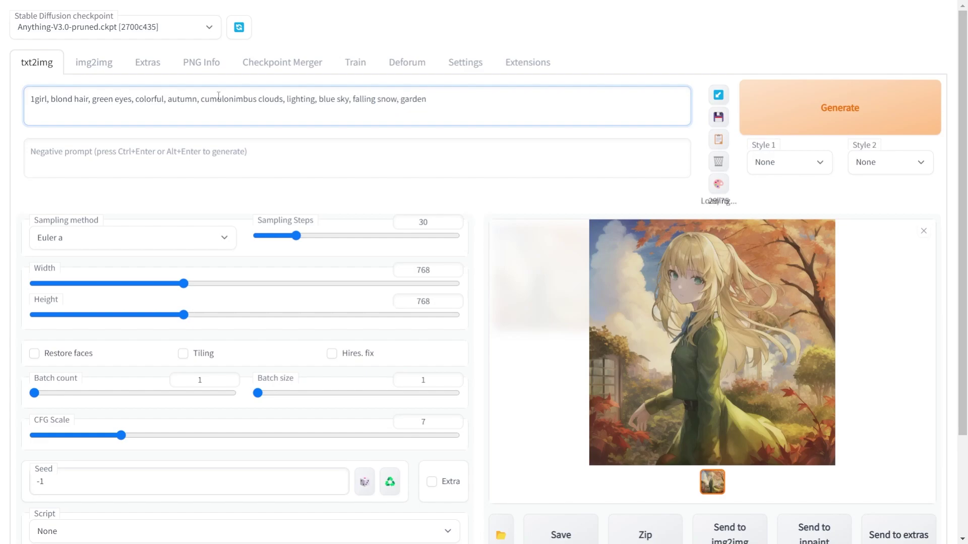
pyautogui.moveTo(167, 98); pyautogui.dragTo(197, 98)
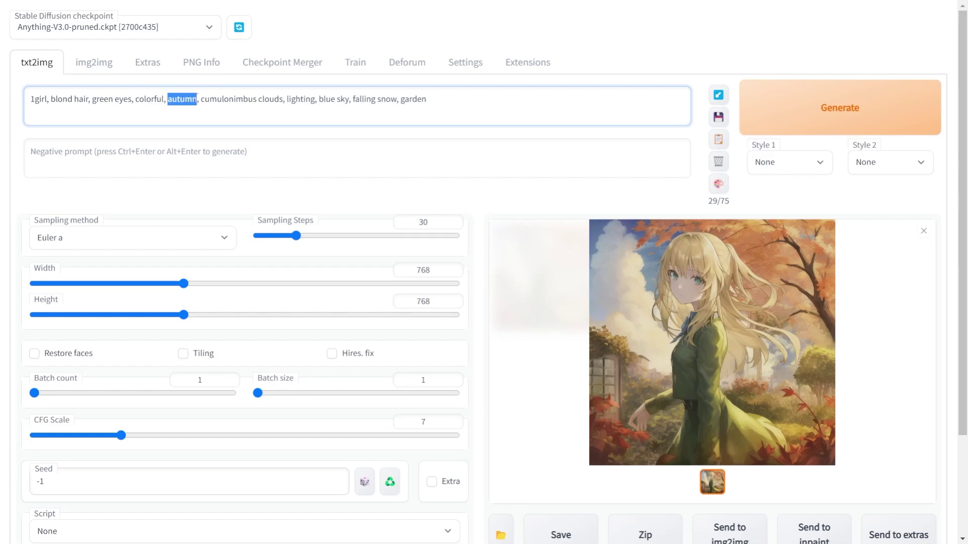
pyautogui.write('winter')
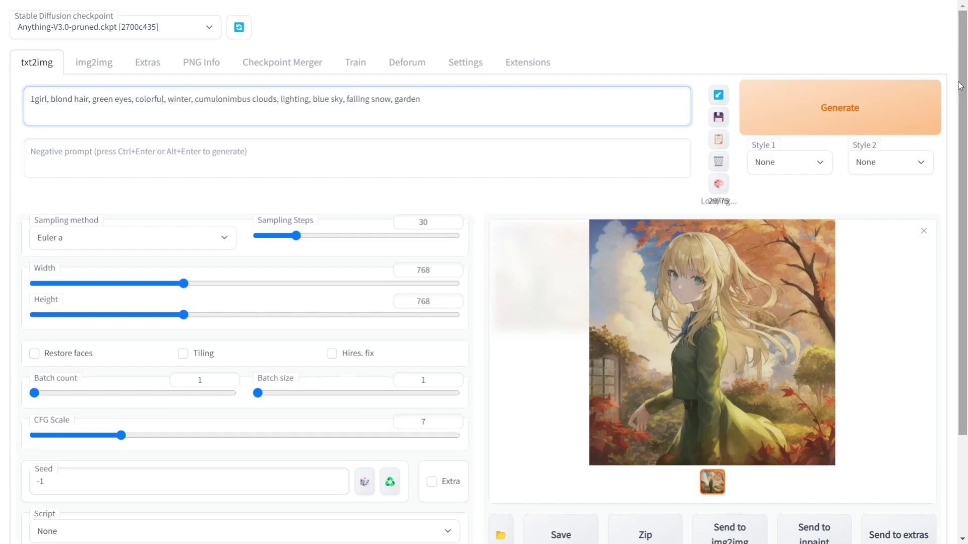
pyautogui.click(824, 102)
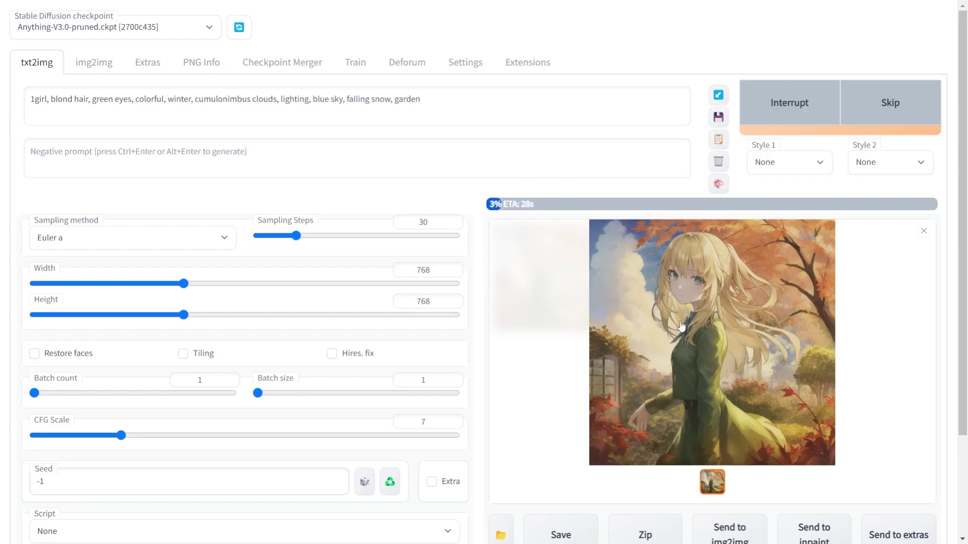
pyautogui.click(95, 95)
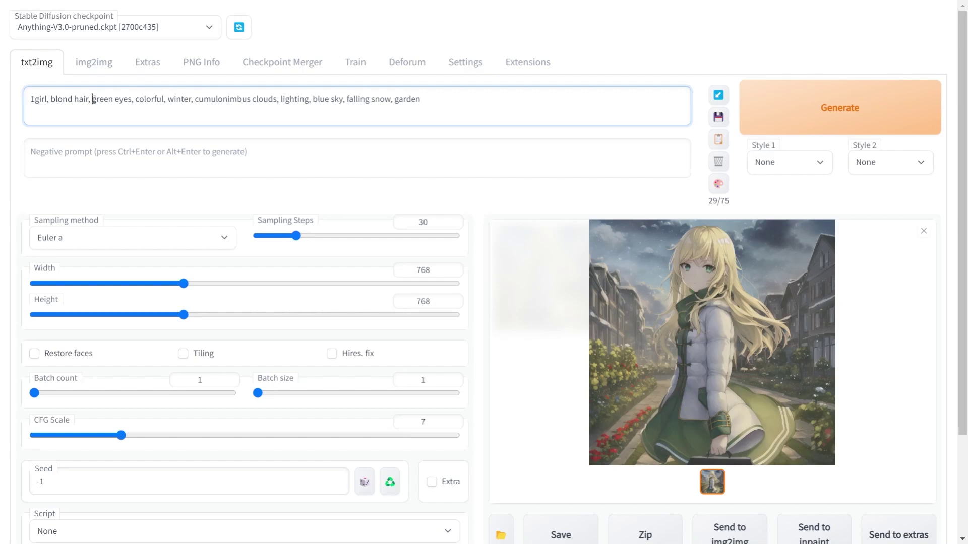
# Insert 'horns,' before 'green eyes' and generate the horned blond winter girl
pyautogui.write('horns,')
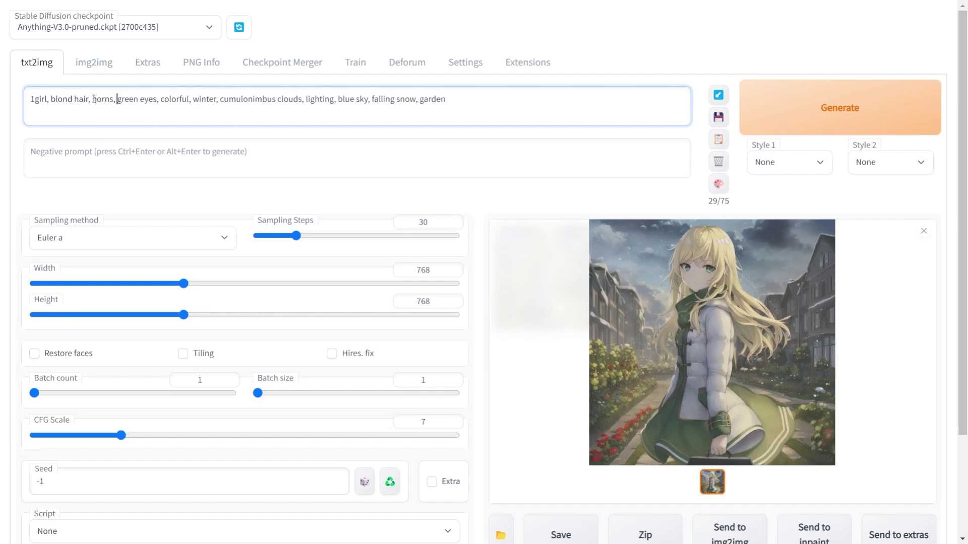
pyautogui.click(555, 100)
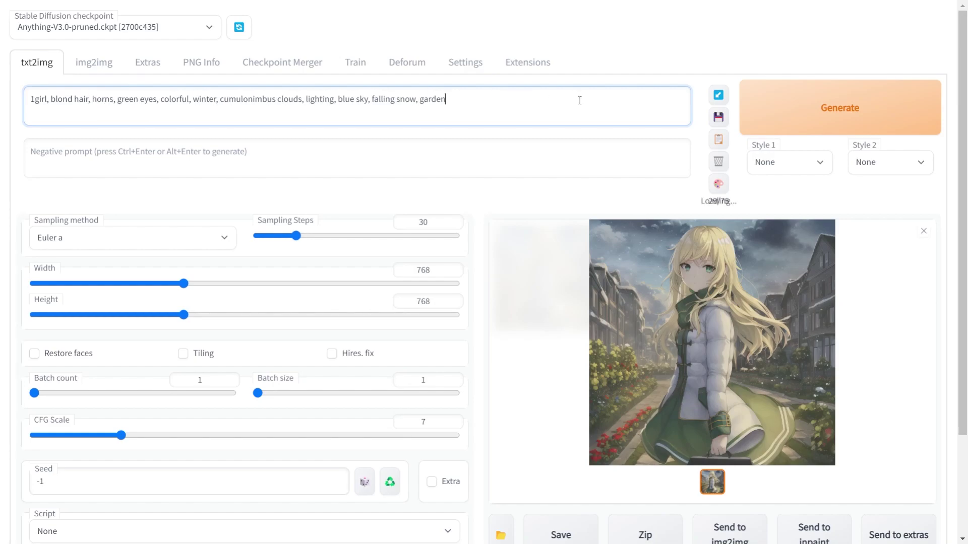
pyautogui.click(833, 117)
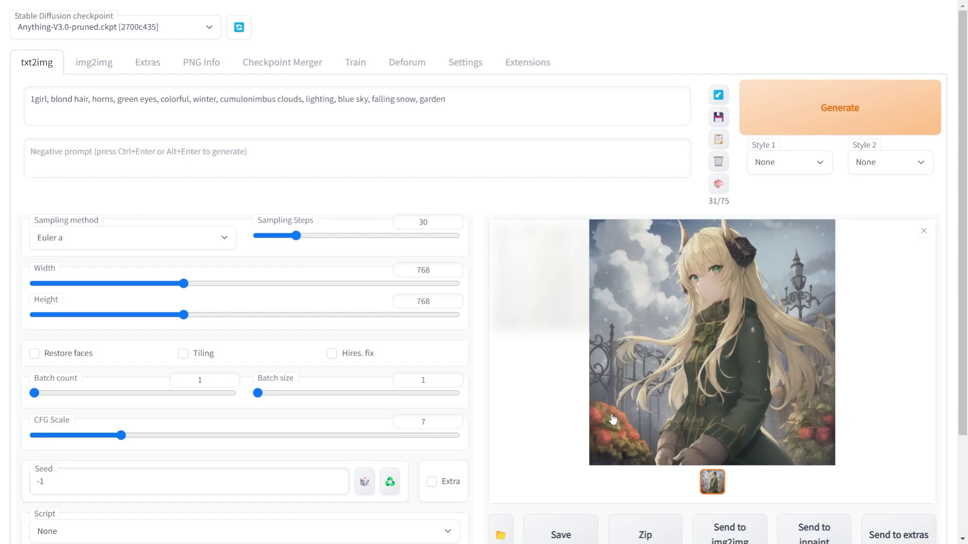
pyautogui.scroll(-2, 613, 420)
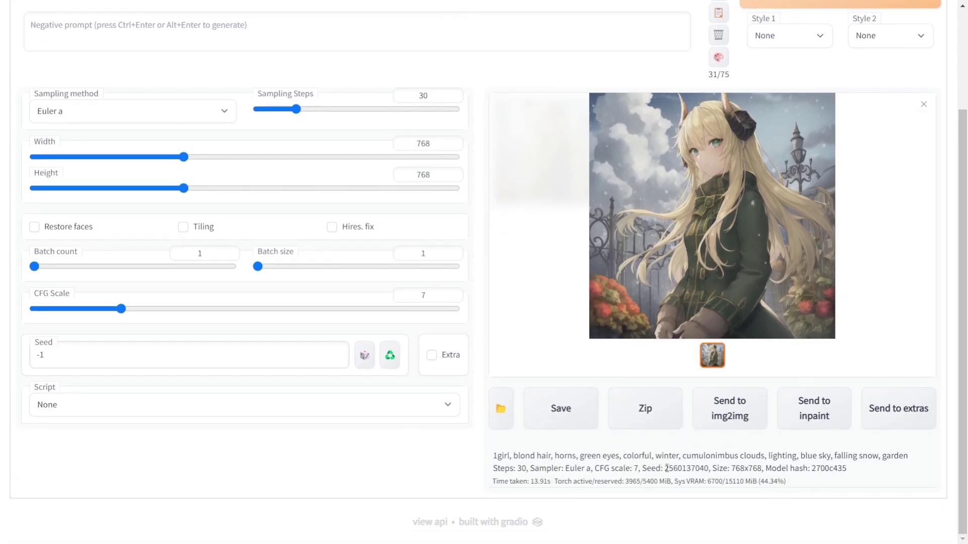
pyautogui.moveTo(664, 468); pyautogui.dragTo(709, 468)
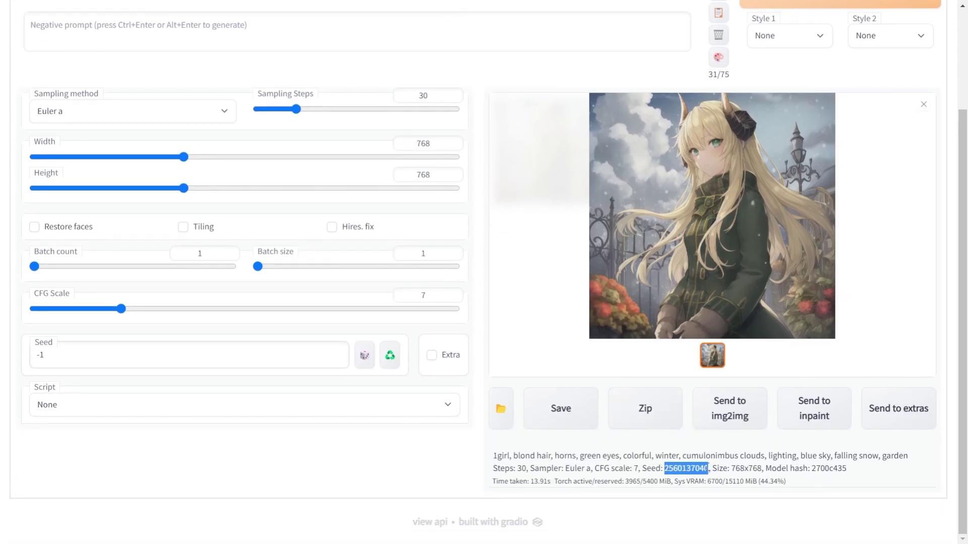
pyautogui.hotkey('ctrl', 'c')
pyautogui.click(337, 355)
pyautogui.hotkey('ctrl', 'a')
pyautogui.hotkey('ctrl', 'v')
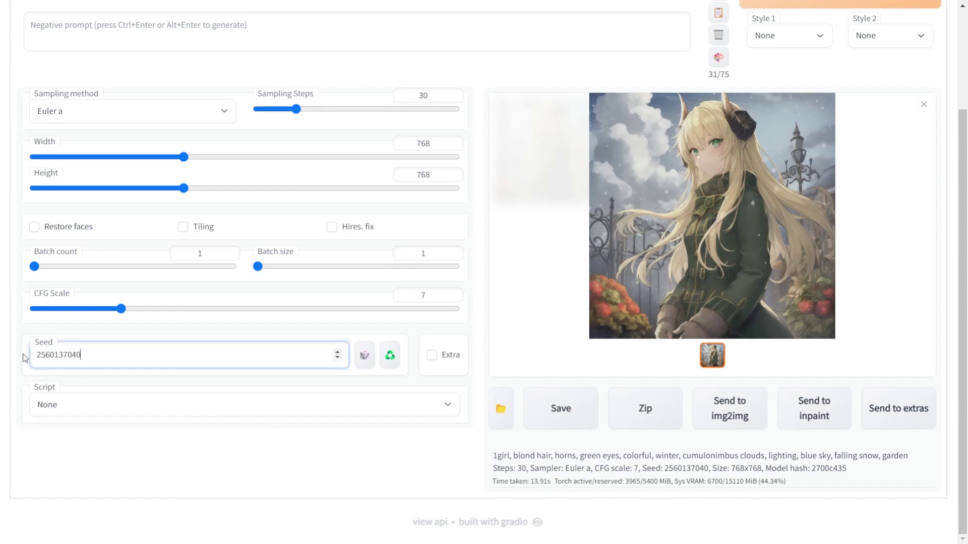
pyautogui.scroll(2, 242, 355)
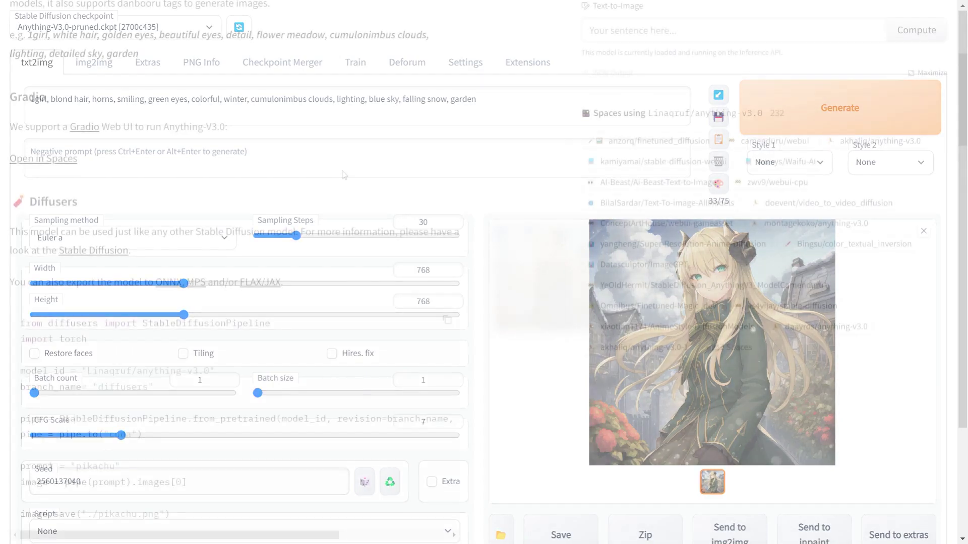
pyautogui.scroll(-2, 341, 172)
pyautogui.scroll(2, 341, 173)
pyautogui.scroll(-7, 345, 175)
pyautogui.scroll(-15, 345, 175)
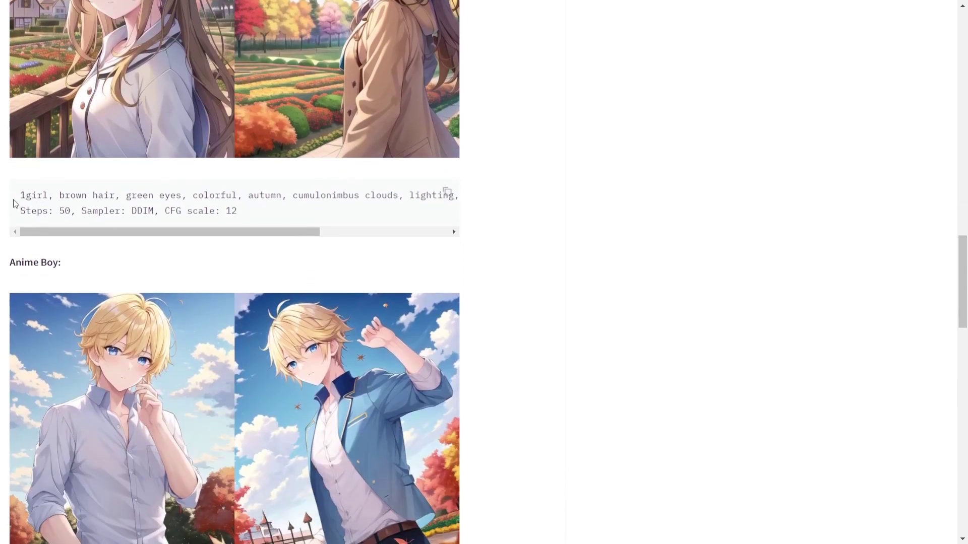
pyautogui.moveTo(13, 199); pyautogui.dragTo(251, 214)
pyautogui.click(288, 218)
pyautogui.scroll(7, 801, 186)
pyautogui.scroll(-16, 801, 187)
pyautogui.scroll(-15, 800, 186)
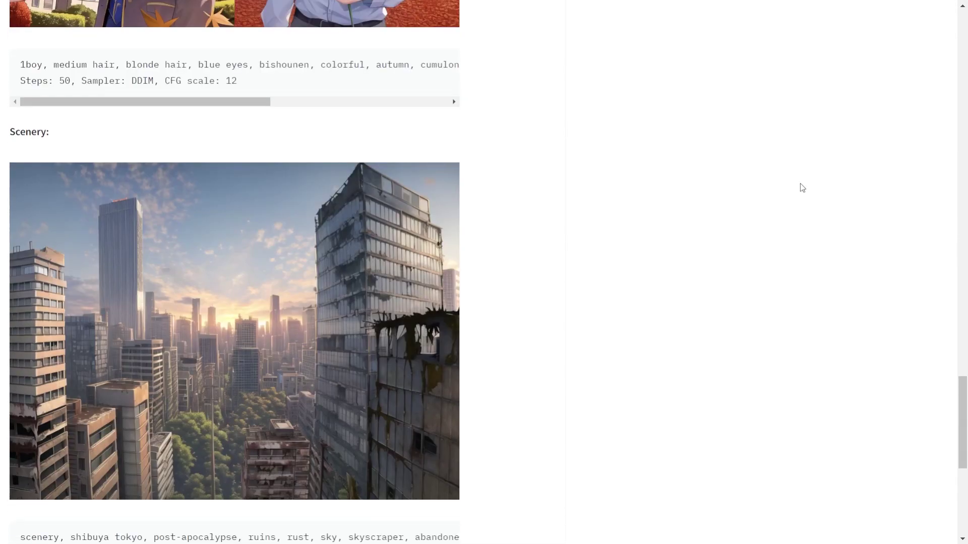
pyautogui.moveTo(962, 530); pyautogui.dragTo(914, 100)
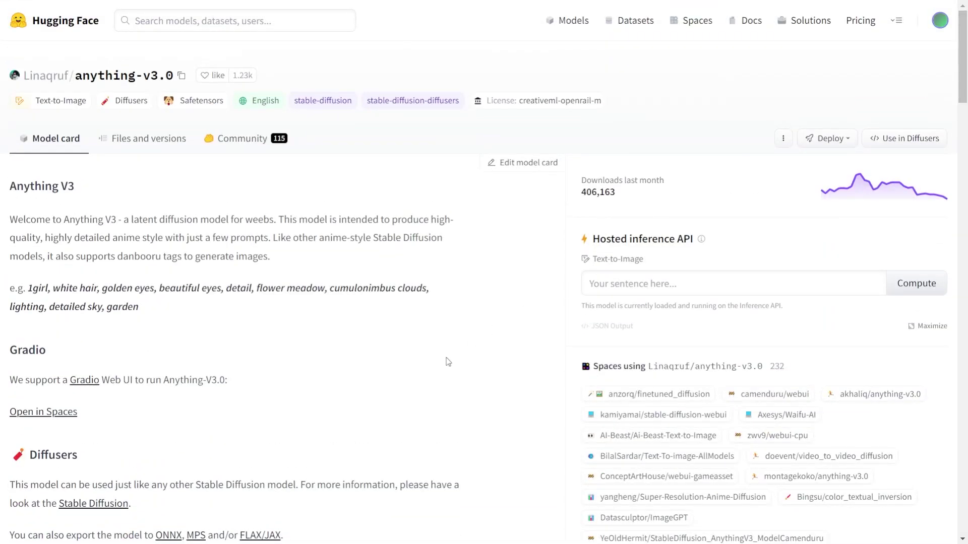